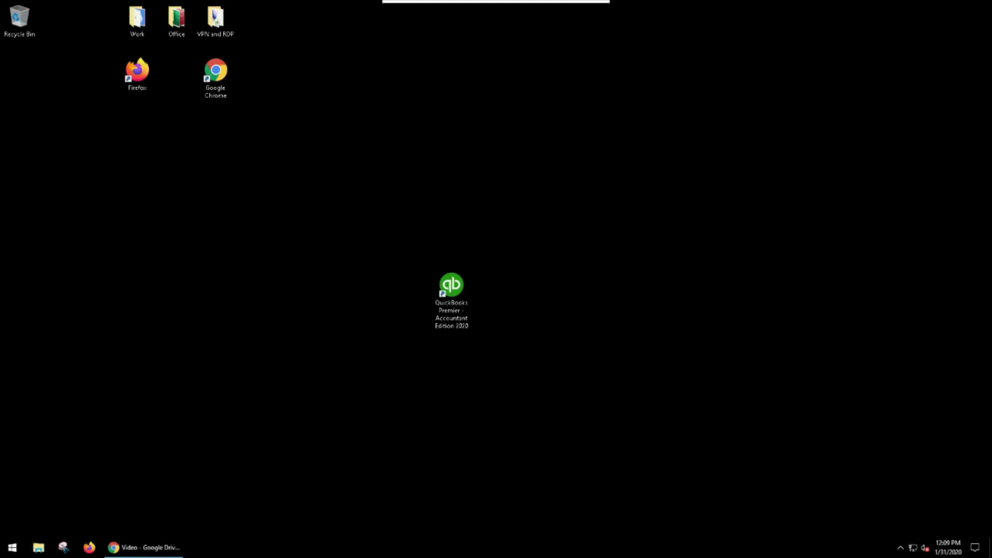
Open QuickBooks Premier Accountant Edition 2020 and log in to the company file with the administrator password
{"action": "double_click", "coordinate": [449, 313]}
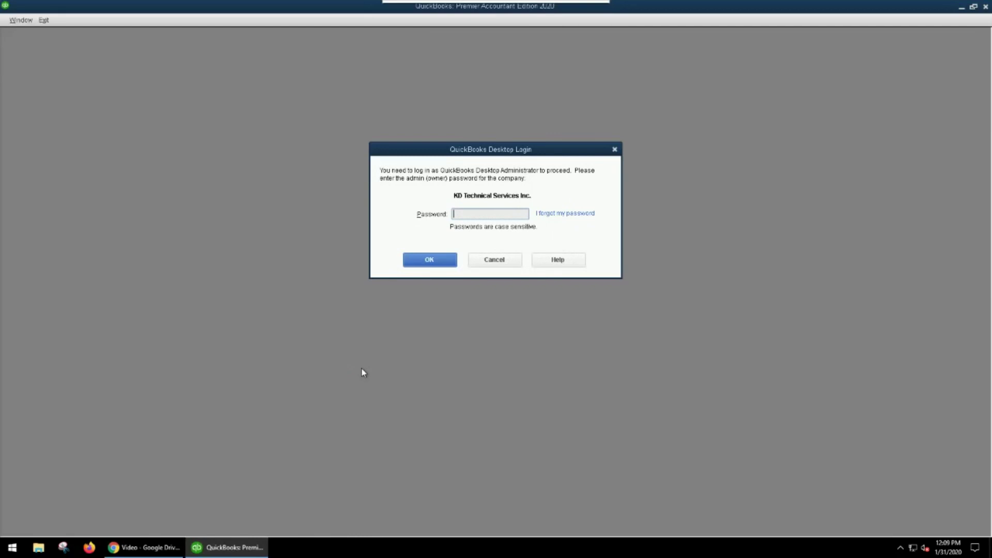
{"action": "type", "text": "•••••••••"}
{"action": "key", "text": "Return"}
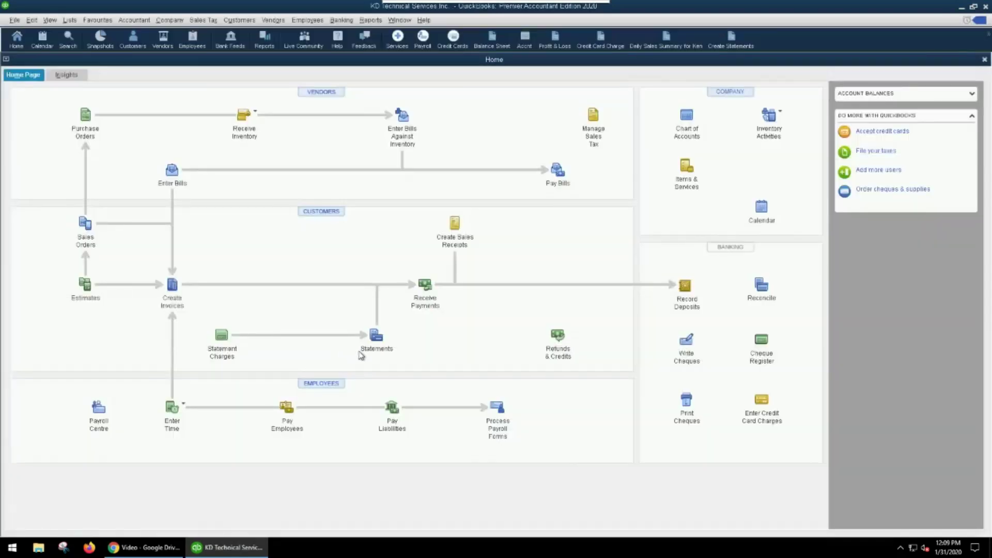
Create a local backup of the company file, saved now to the Desktop as a QBW Backup, keeping the same-drive location
{"action": "left_click", "coordinate": [14, 20]}
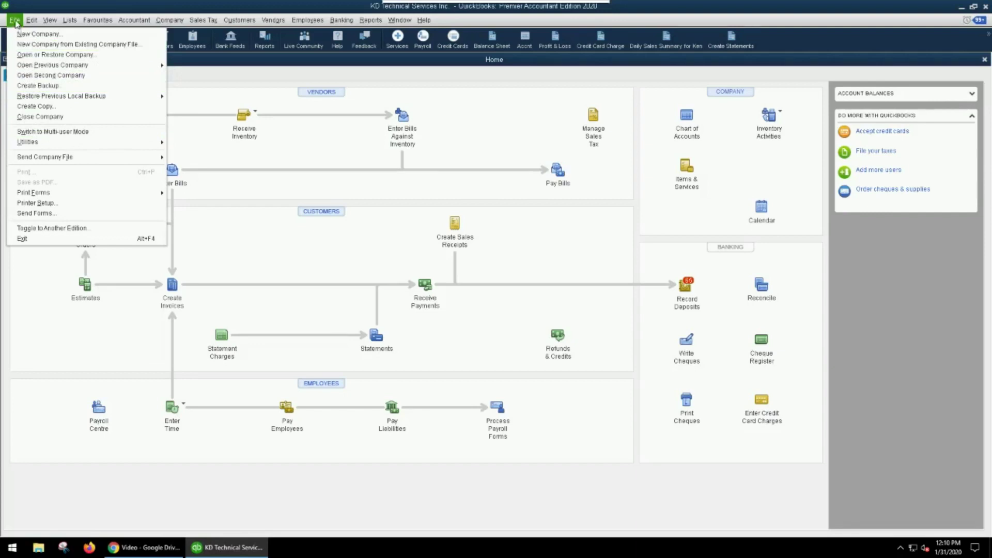
{"action": "left_click", "coordinate": [30, 87]}
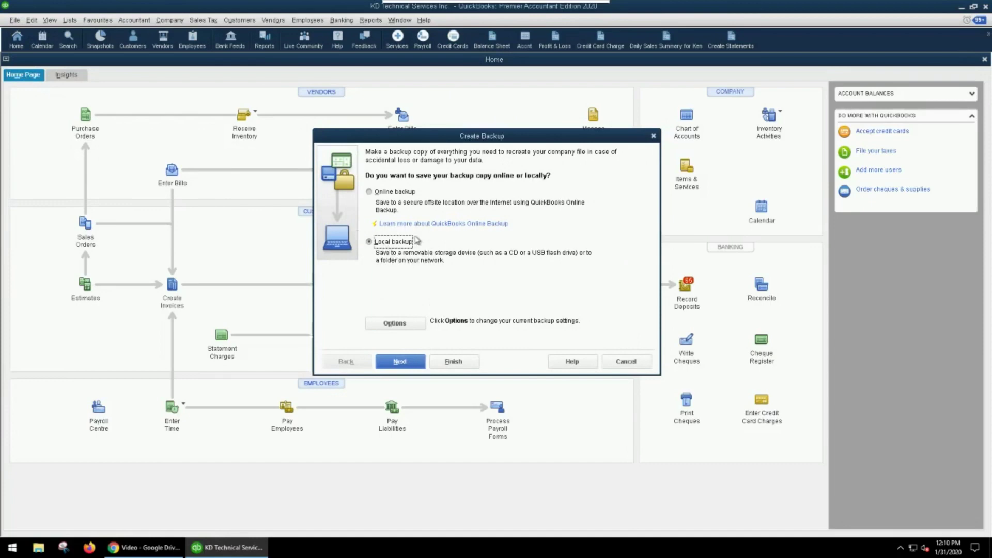
{"action": "left_click", "coordinate": [410, 366]}
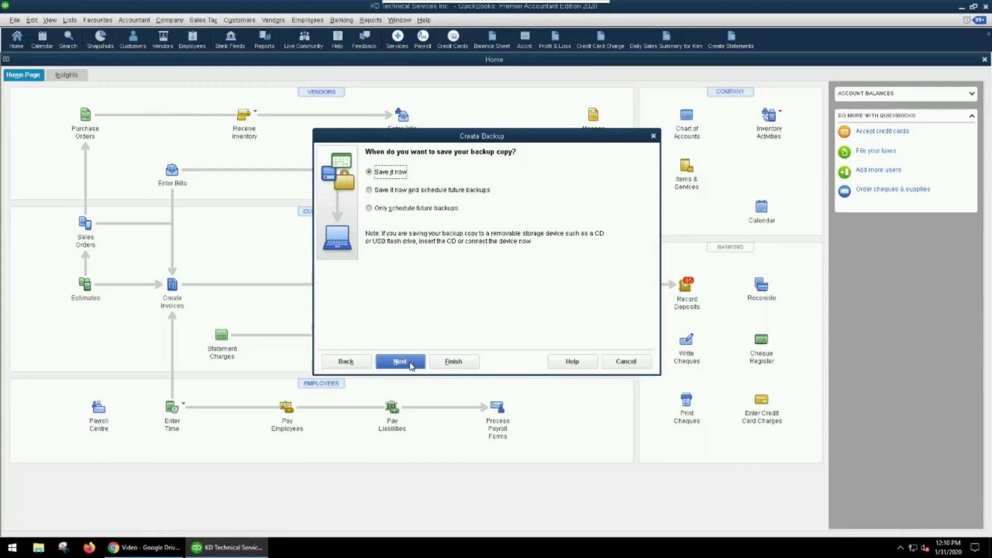
{"action": "left_click", "coordinate": [411, 363]}
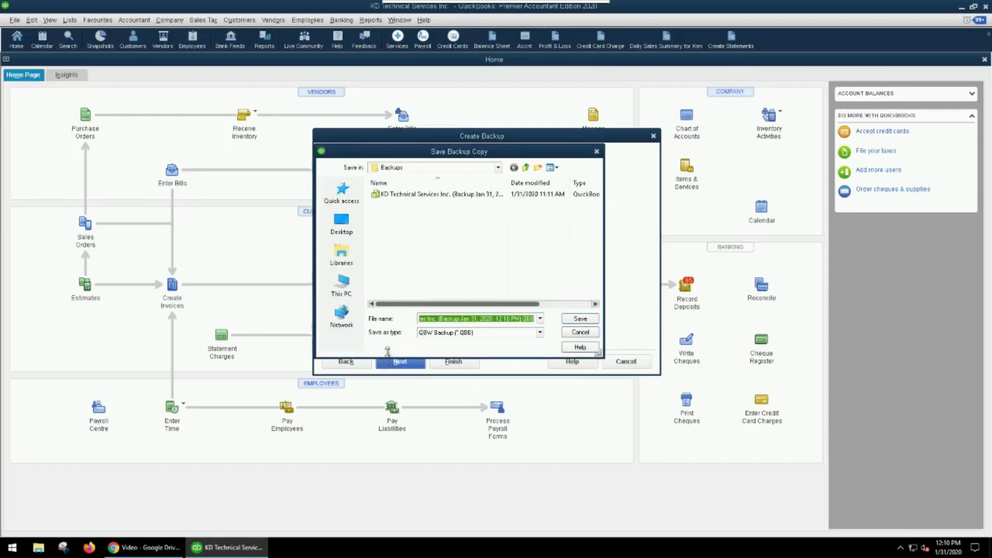
{"action": "left_click", "coordinate": [342, 225]}
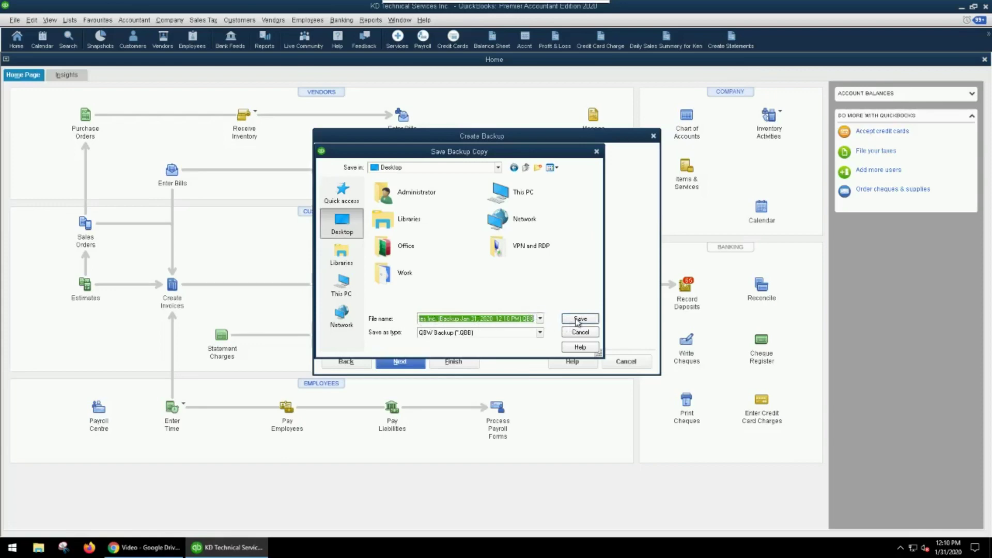
{"action": "left_click", "coordinate": [579, 319]}
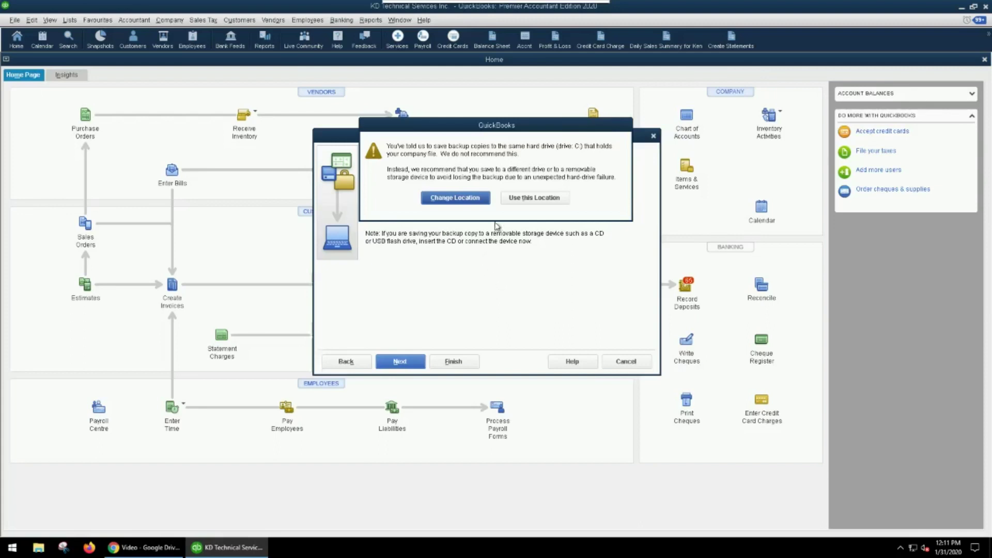
{"action": "left_click", "coordinate": [524, 198]}
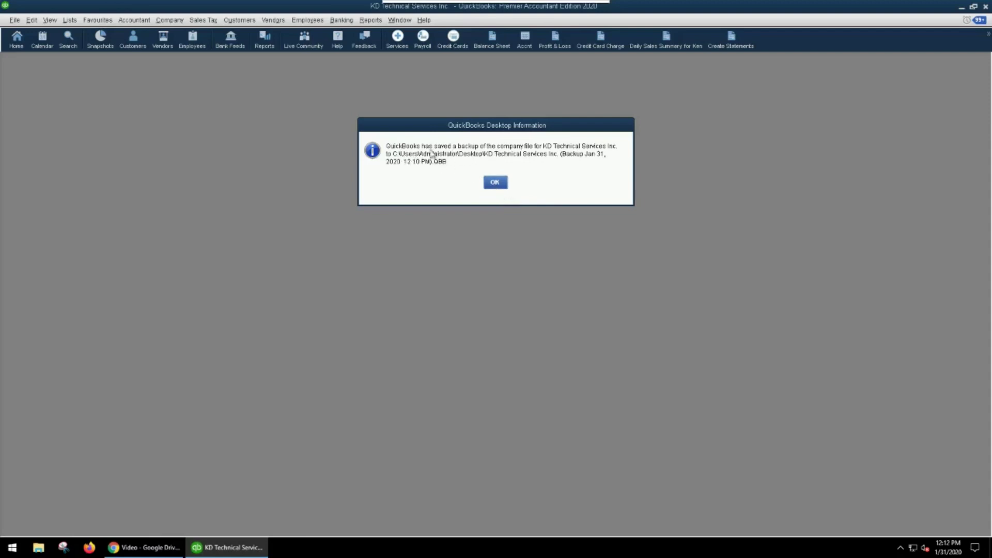
{"action": "left_click", "coordinate": [494, 183]}
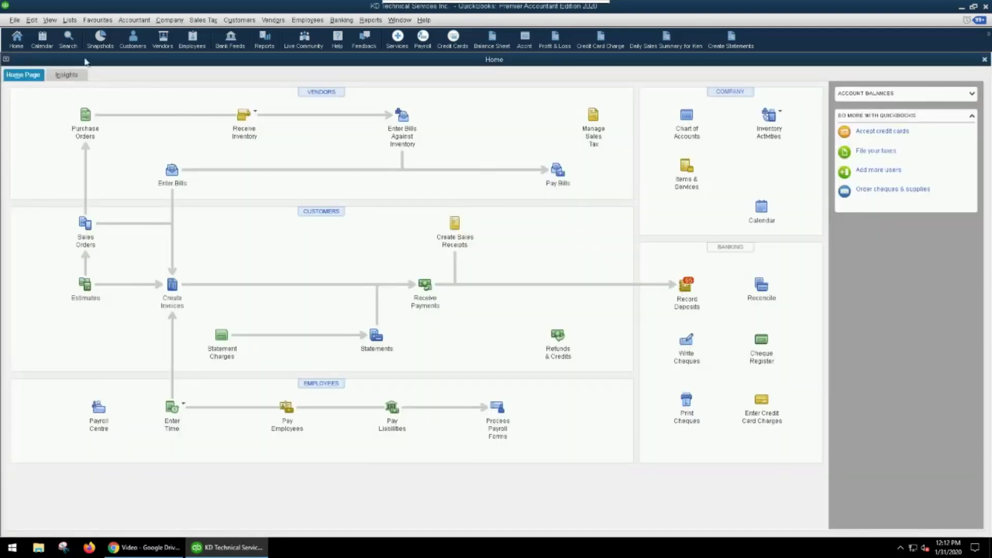
Exit QuickBooks and move the new backup file to the open area of the desktop, below the Google Chrome shortcut
{"action": "left_click", "coordinate": [15, 21]}
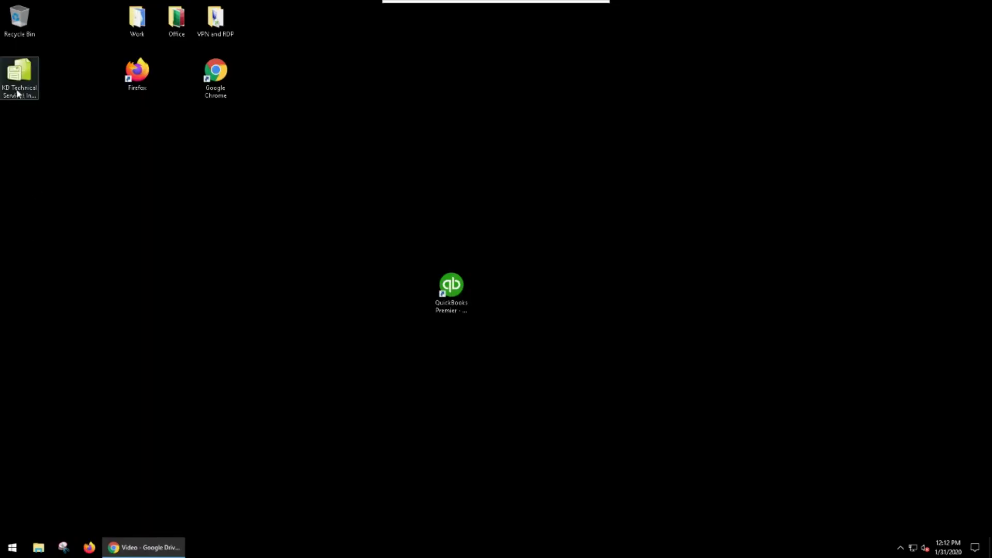
{"action": "left_click_drag", "start_coordinate": [19, 80], "coordinate": [232, 282]}
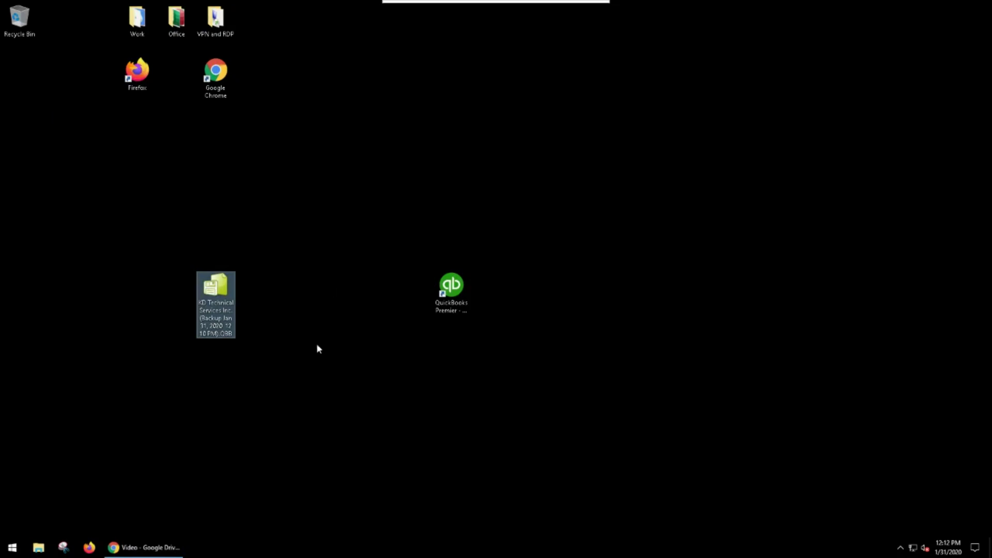
Switch to Google Drive in Chrome and upload the KD Technical Services Inc. backup file from the Desktop into the Video folder
{"action": "left_click", "coordinate": [158, 552]}
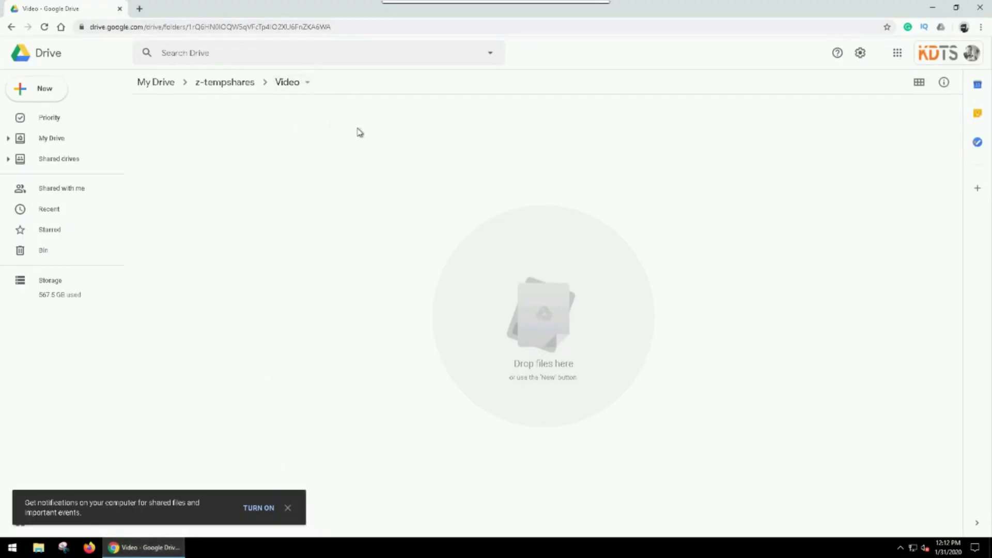
{"action": "left_click", "coordinate": [44, 91]}
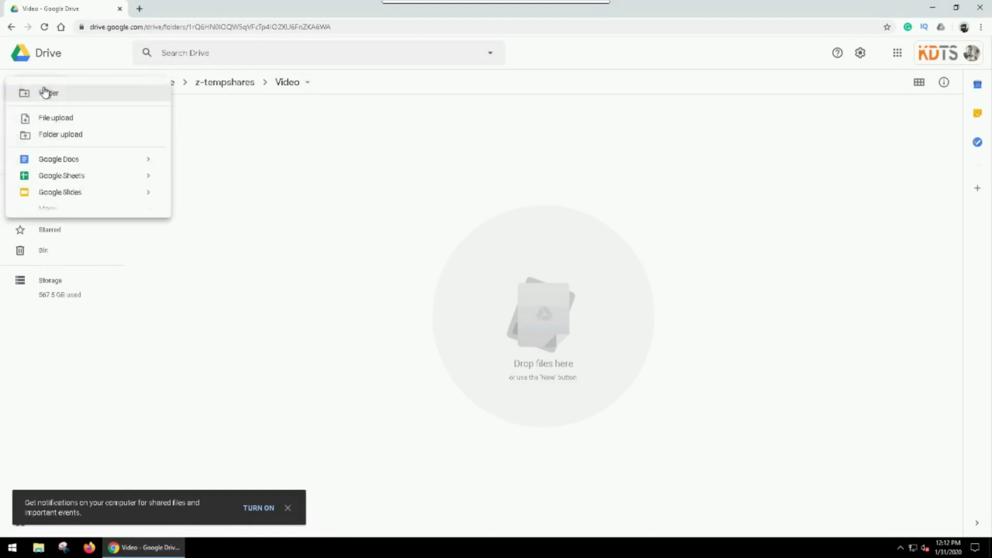
{"action": "left_click", "coordinate": [52, 118]}
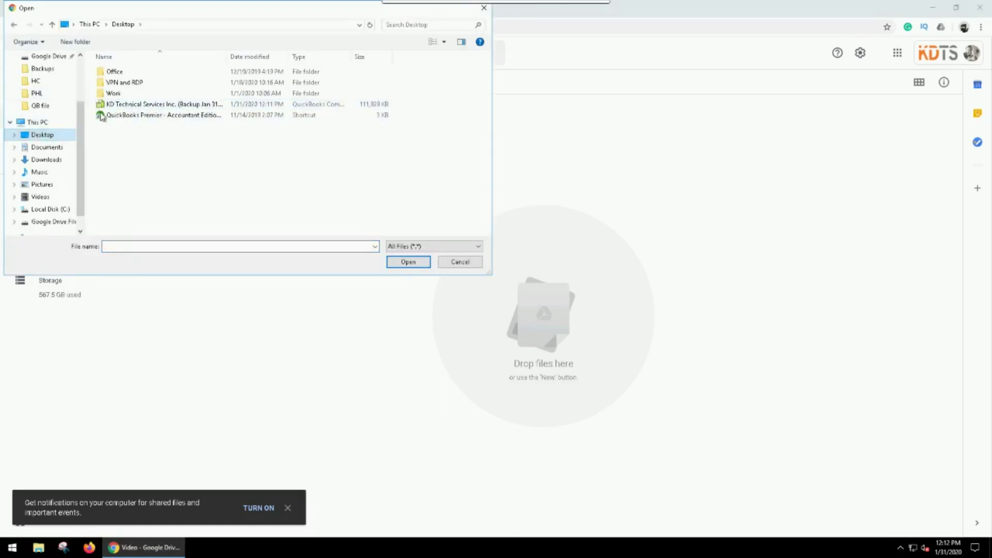
{"action": "left_click", "coordinate": [115, 106]}
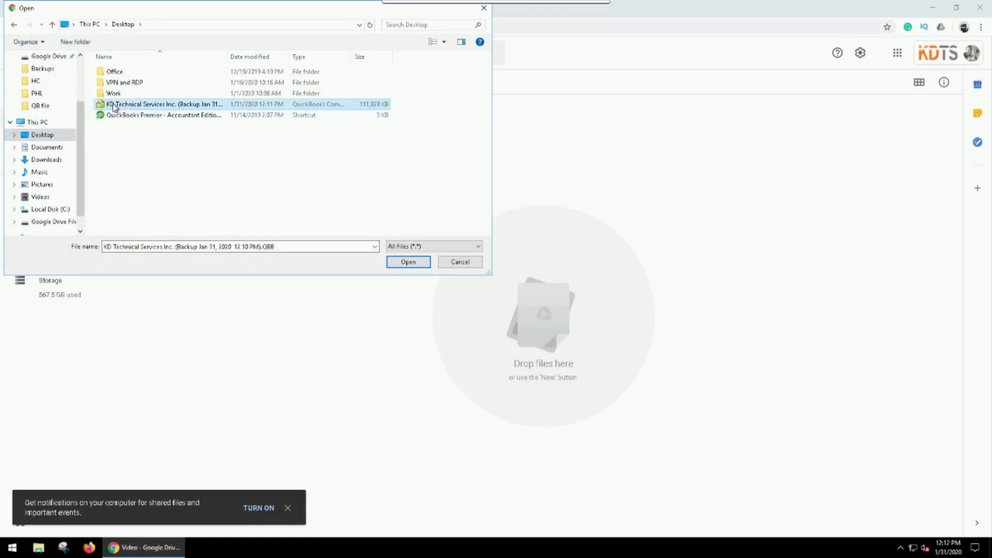
{"action": "left_click", "coordinate": [409, 263]}
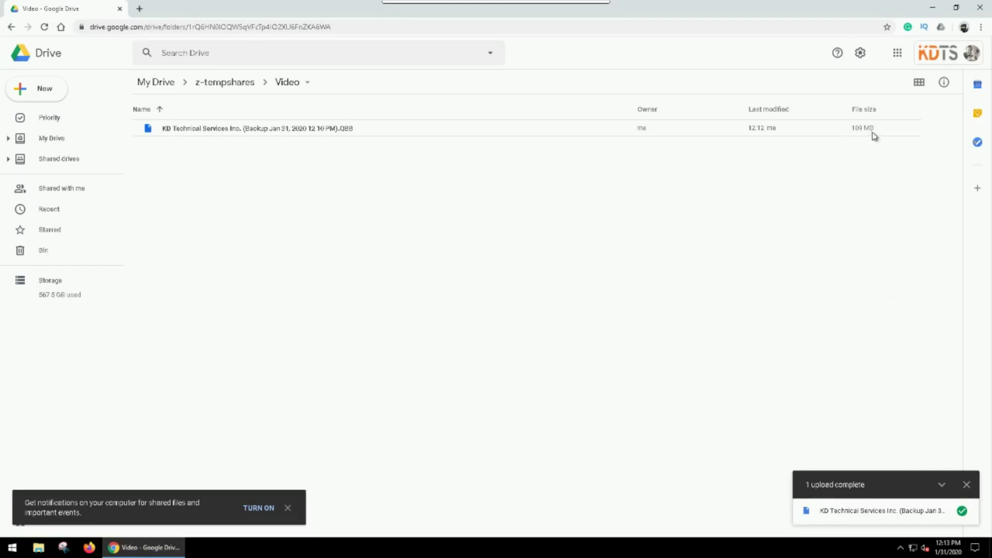
Set link sharing for the uploaded QBB backup file to "On – Anyone with the link" with view access
{"action": "mouse_move", "coordinate": [852, 127]}
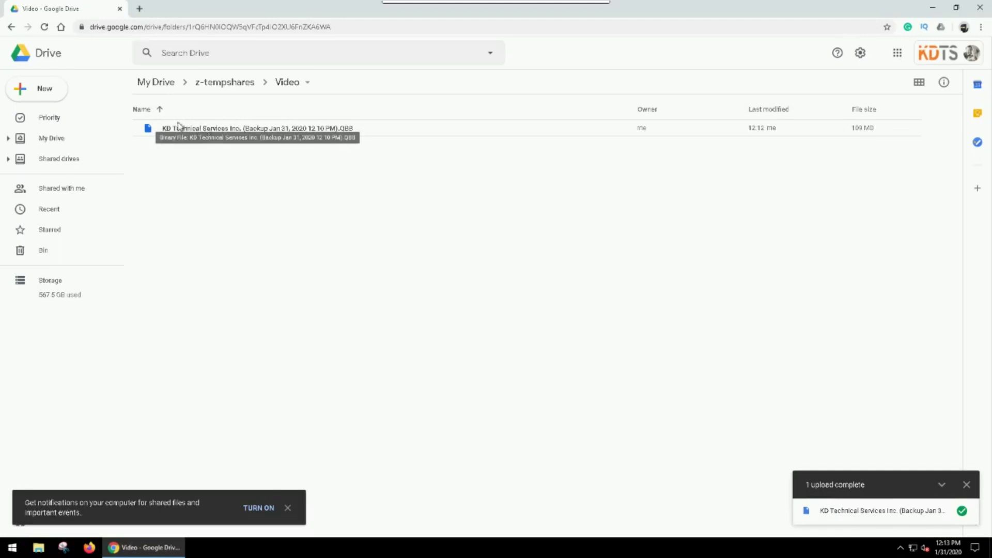
{"action": "right_click", "coordinate": [226, 130]}
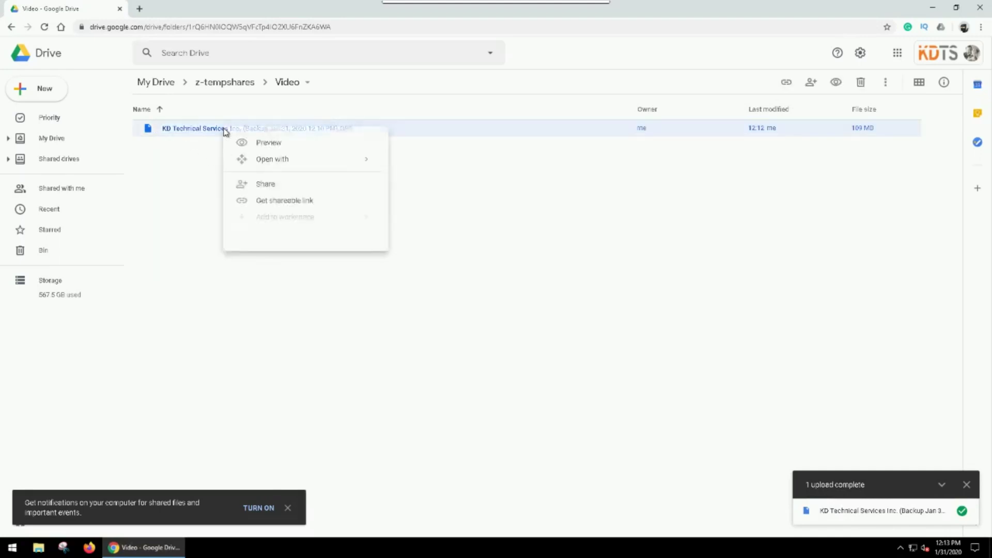
{"action": "left_click", "coordinate": [265, 184]}
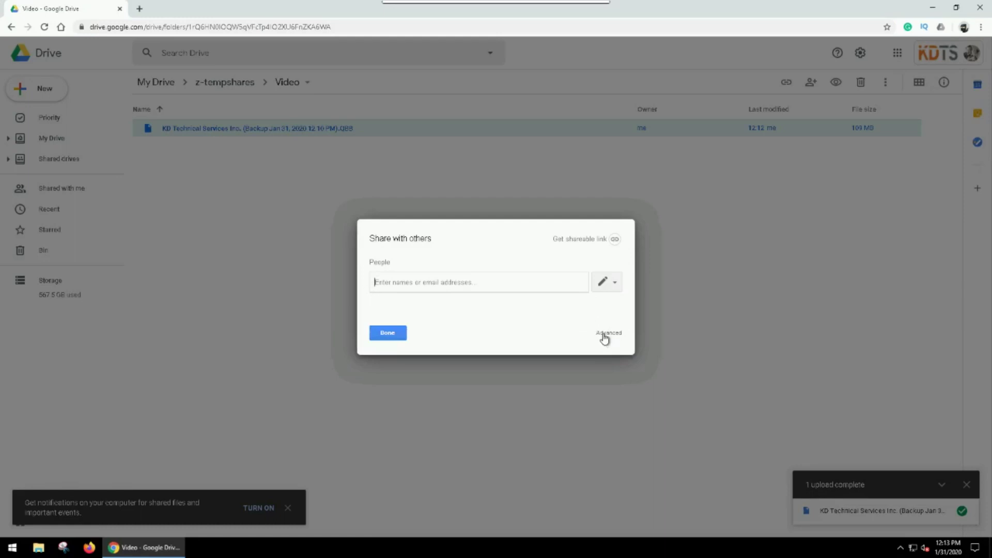
{"action": "left_click", "coordinate": [606, 335]}
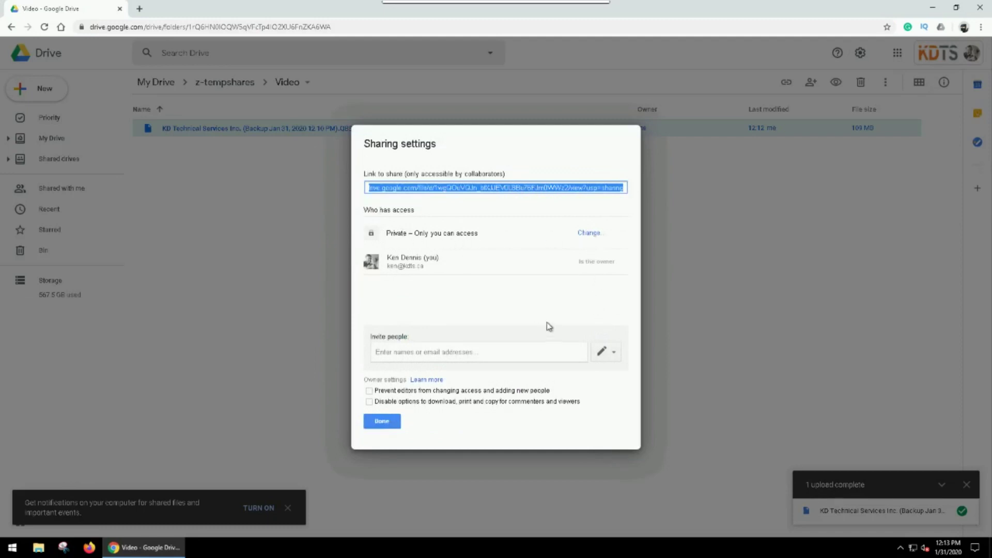
{"action": "left_click", "coordinate": [589, 234]}
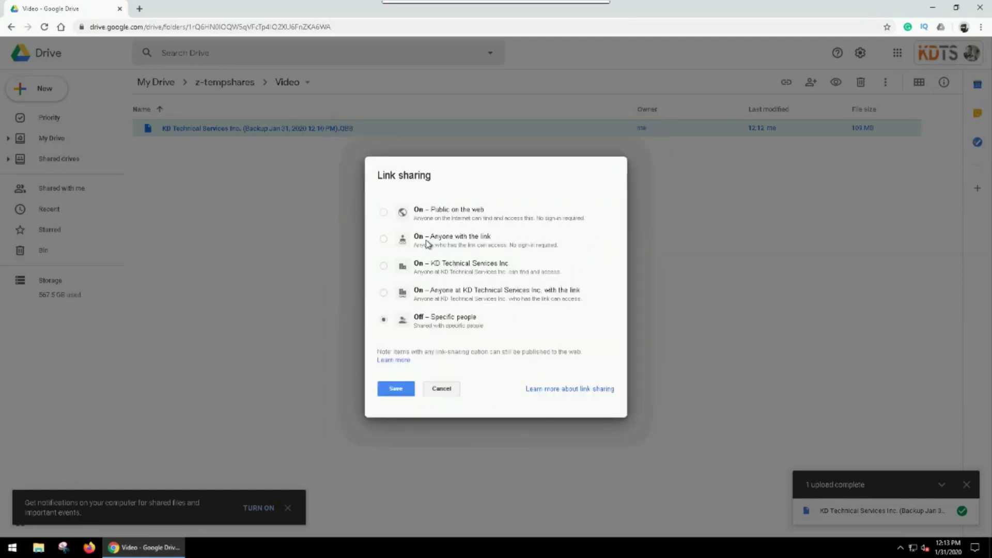
{"action": "left_click", "coordinate": [384, 239]}
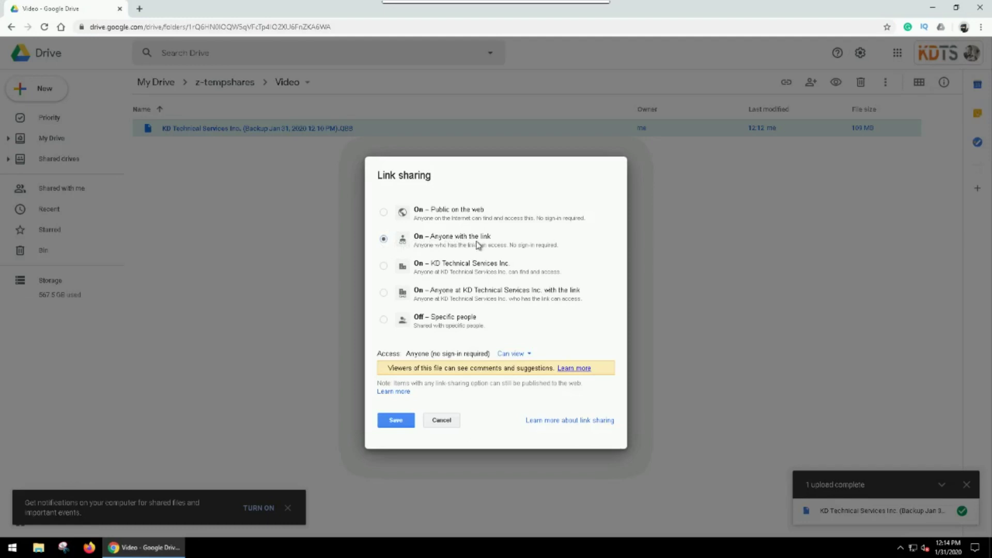
{"action": "left_click", "coordinate": [395, 421]}
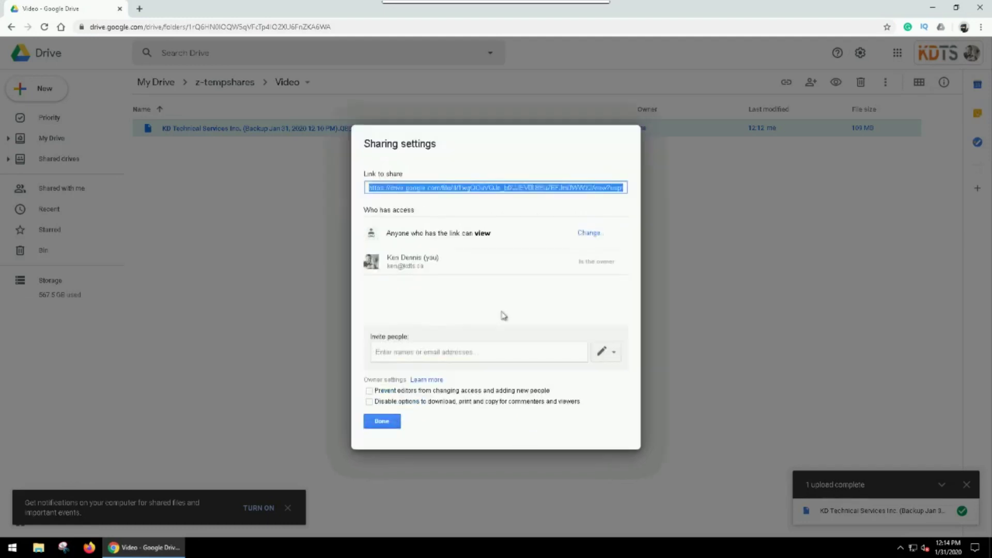
Copy the backup file's sharing link and close its sharing settings
{"action": "right_click", "coordinate": [529, 190]}
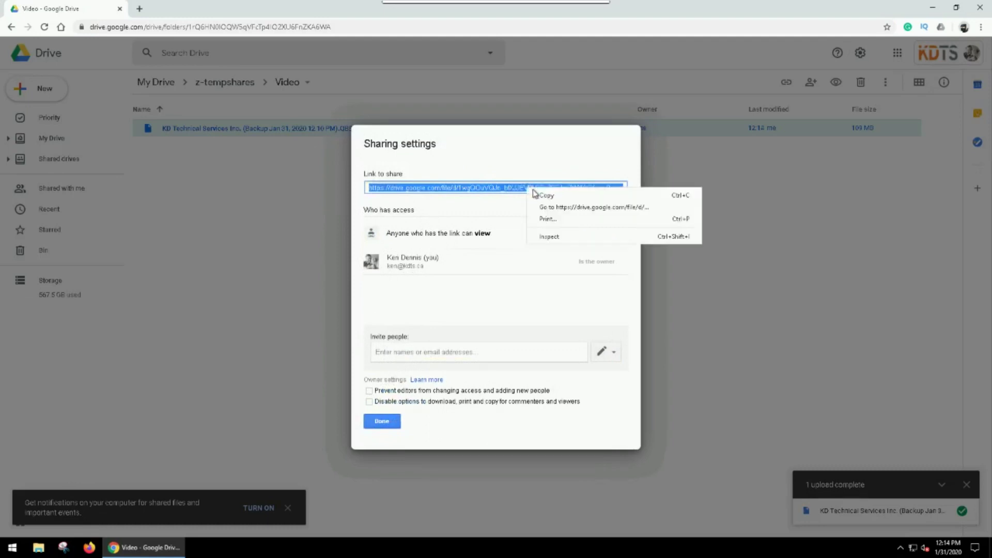
{"action": "left_click", "coordinate": [550, 199]}
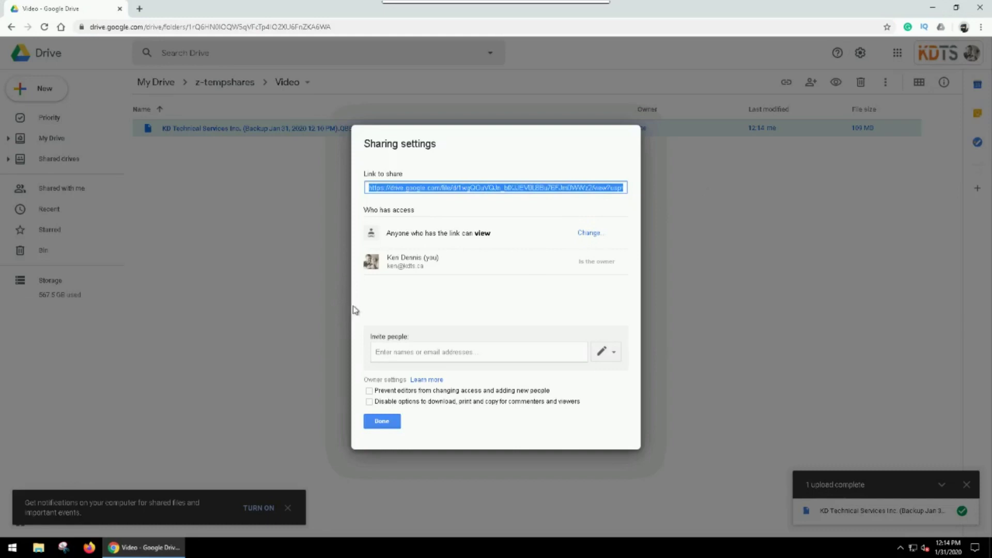
{"action": "left_click", "coordinate": [381, 422]}
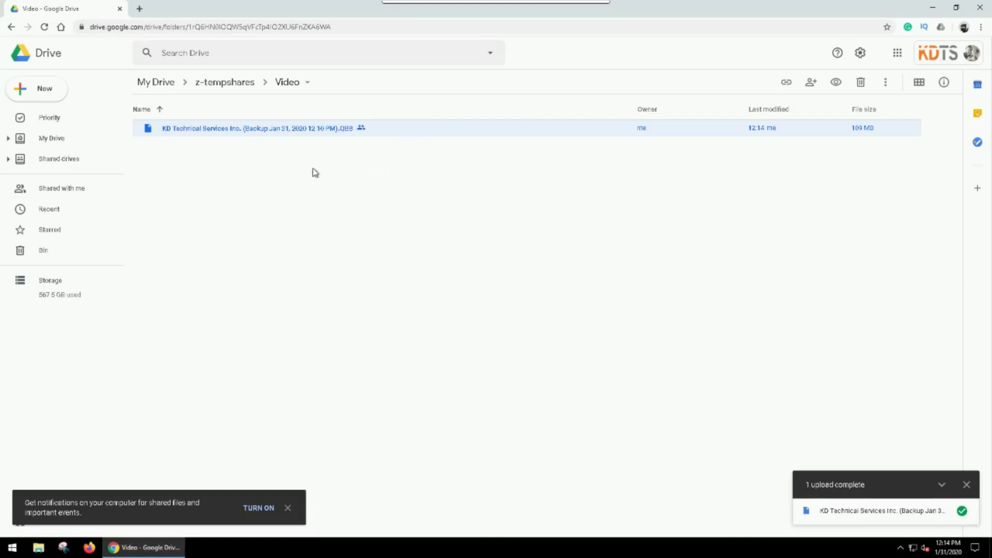
Turn off link sharing for the backup file by setting it to "Off – Specific people", and close its sharing settings
{"action": "right_click", "coordinate": [244, 132]}
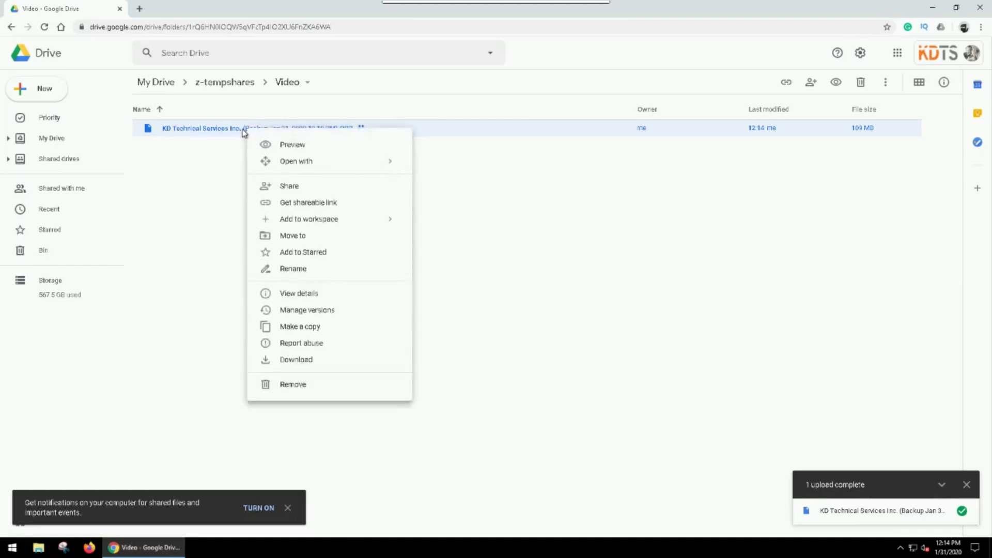
{"action": "left_click", "coordinate": [294, 187]}
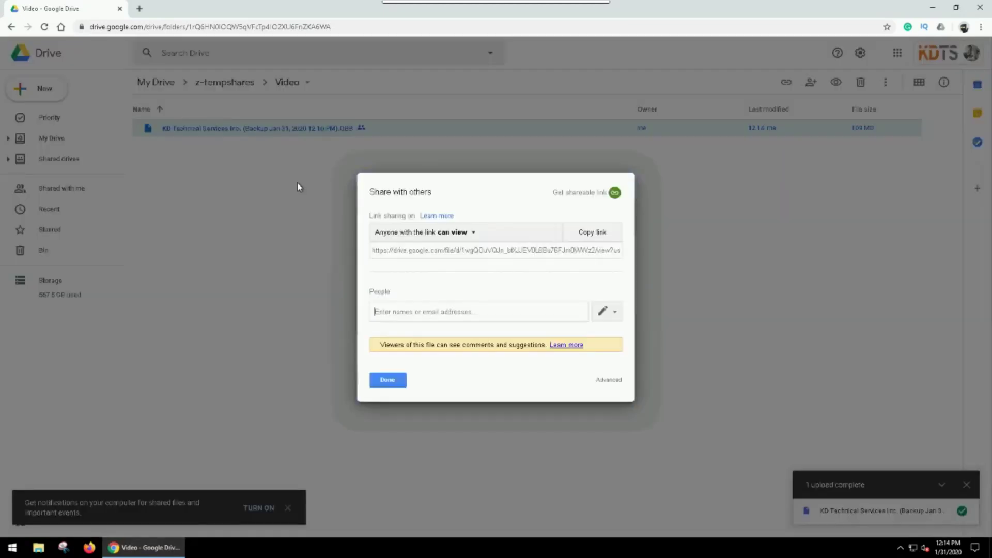
{"action": "left_click", "coordinate": [616, 380]}
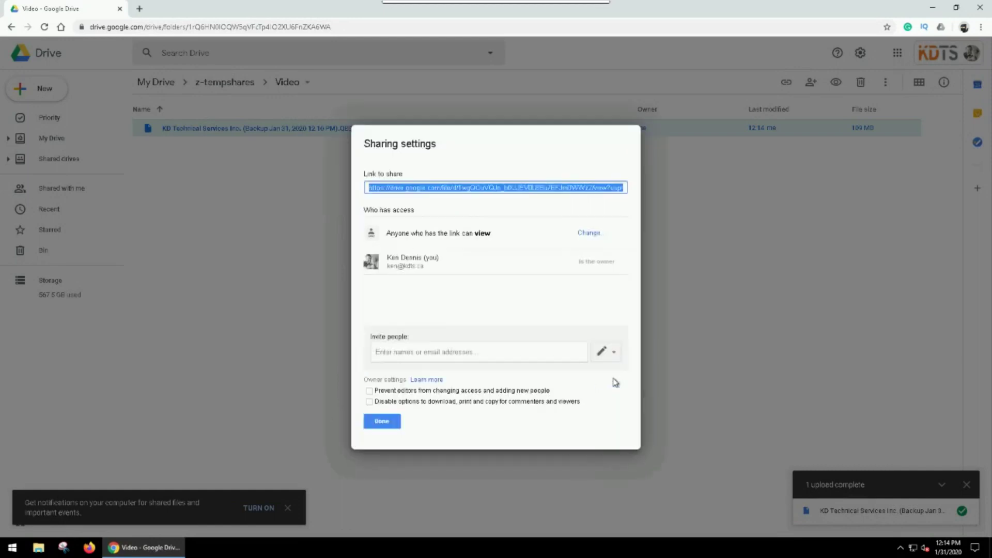
{"action": "left_click", "coordinate": [589, 235]}
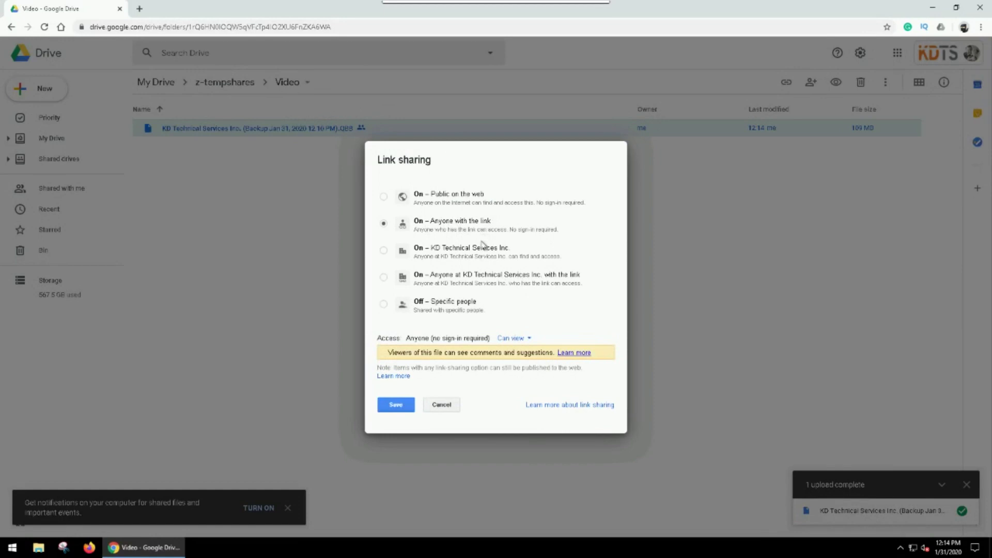
{"action": "left_click", "coordinate": [456, 305]}
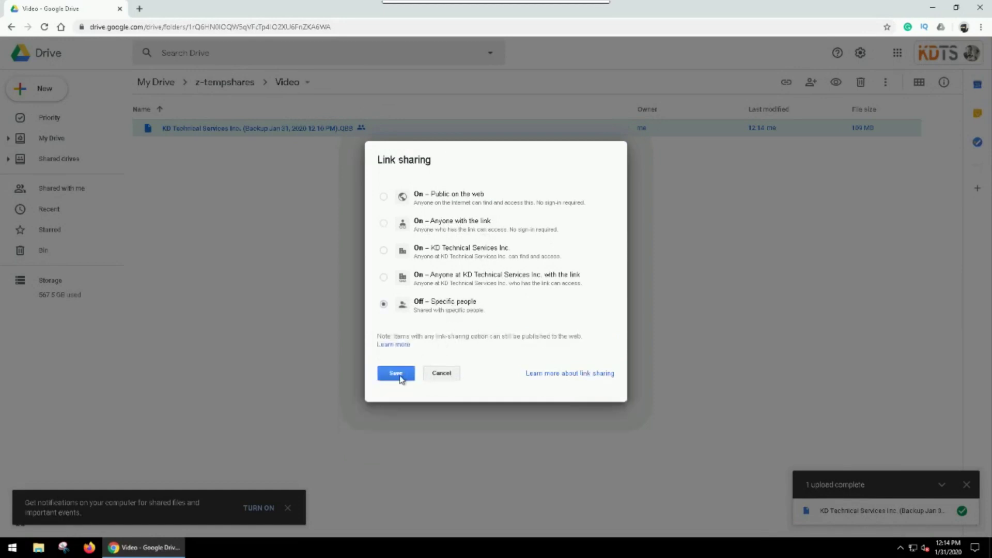
{"action": "left_click", "coordinate": [398, 374]}
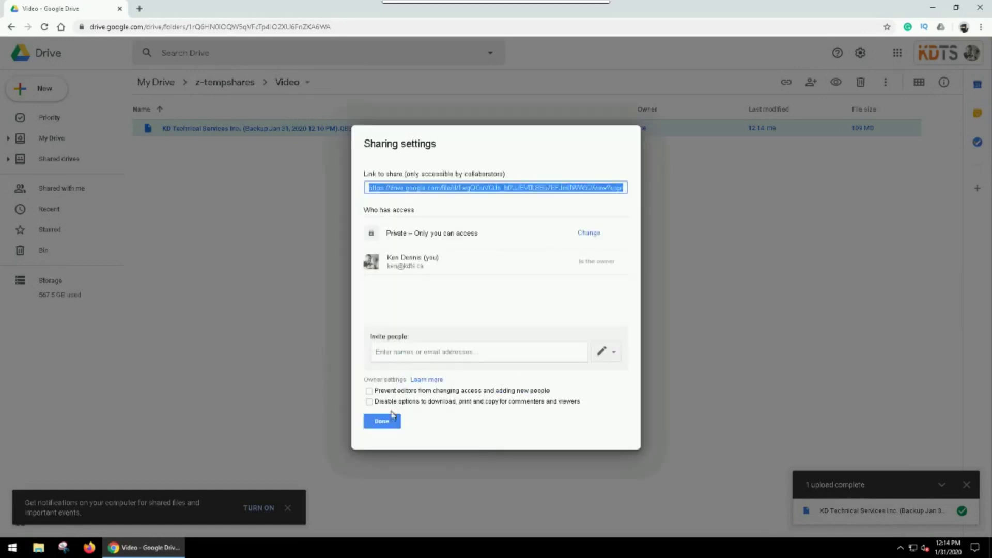
{"action": "left_click", "coordinate": [394, 419]}
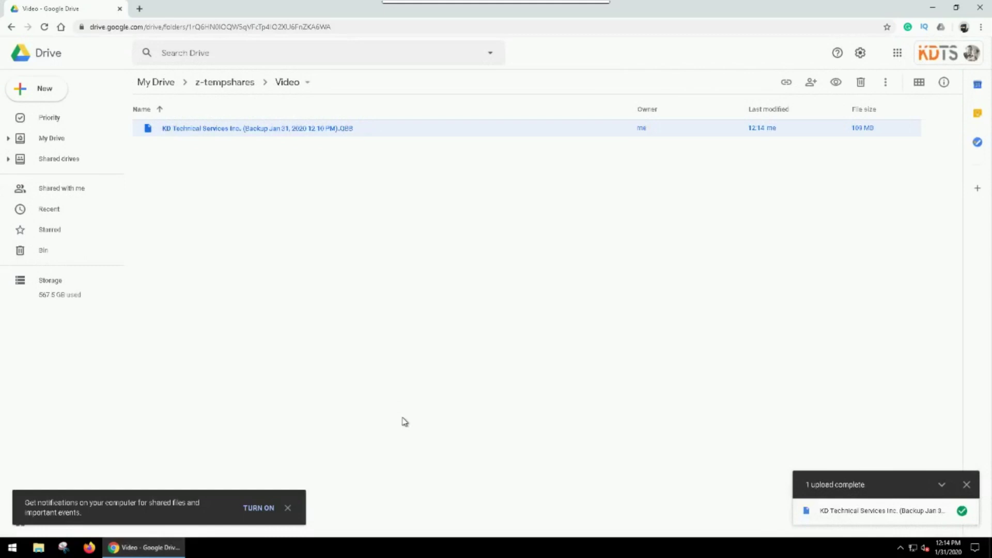